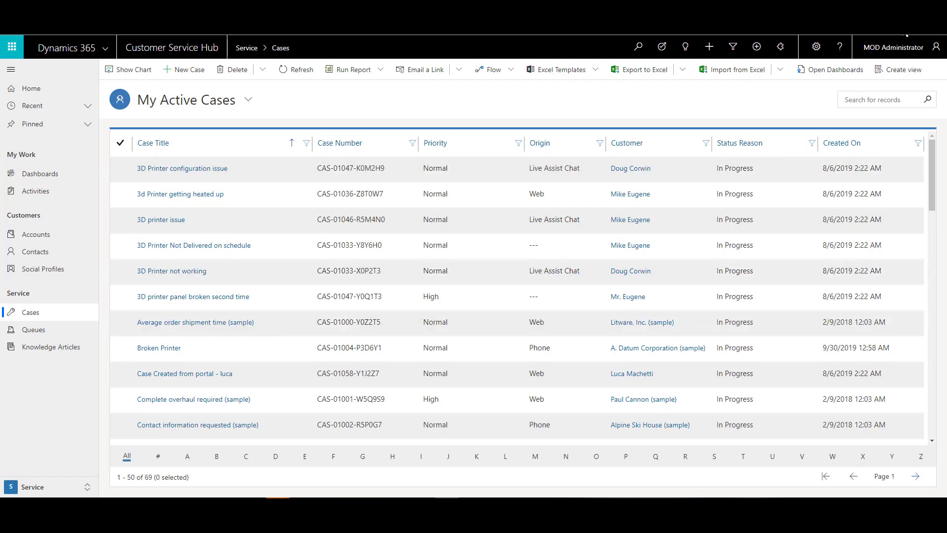
Step: From Advanced Settings > Customizations, open Customize the System to show the Default Solution's components
click(817, 48)
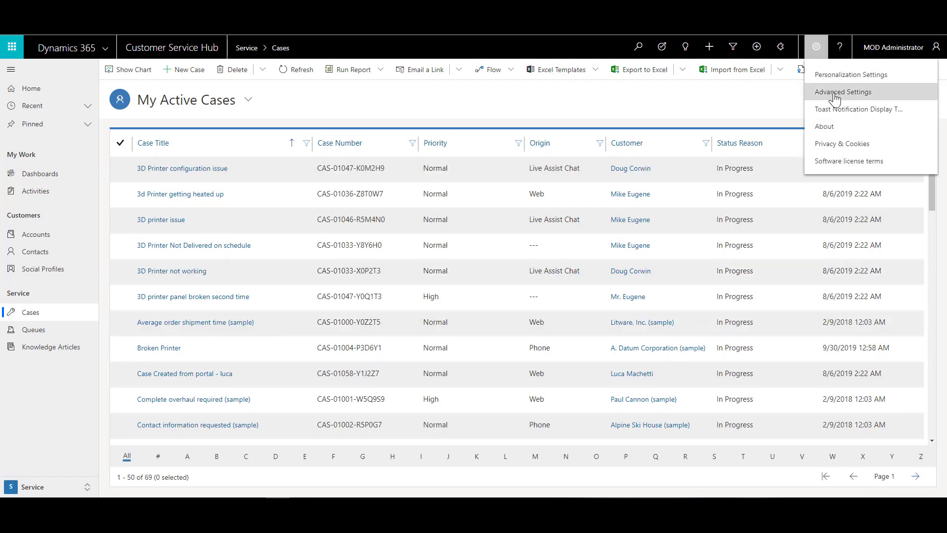
click(831, 93)
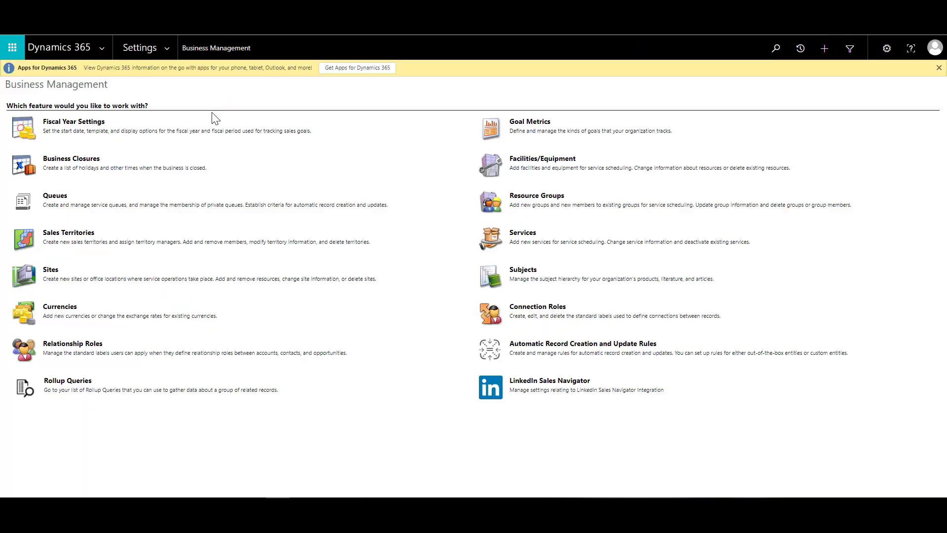
click(167, 50)
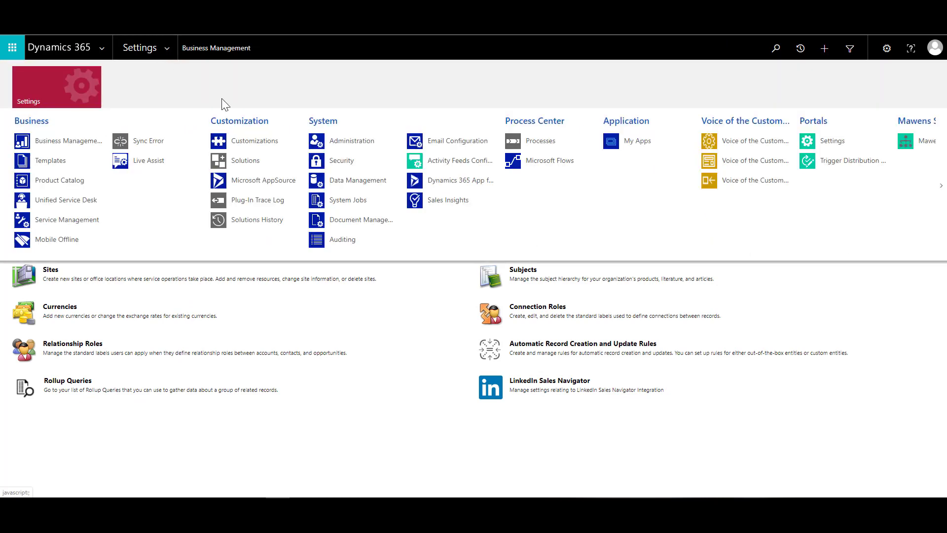
click(266, 143)
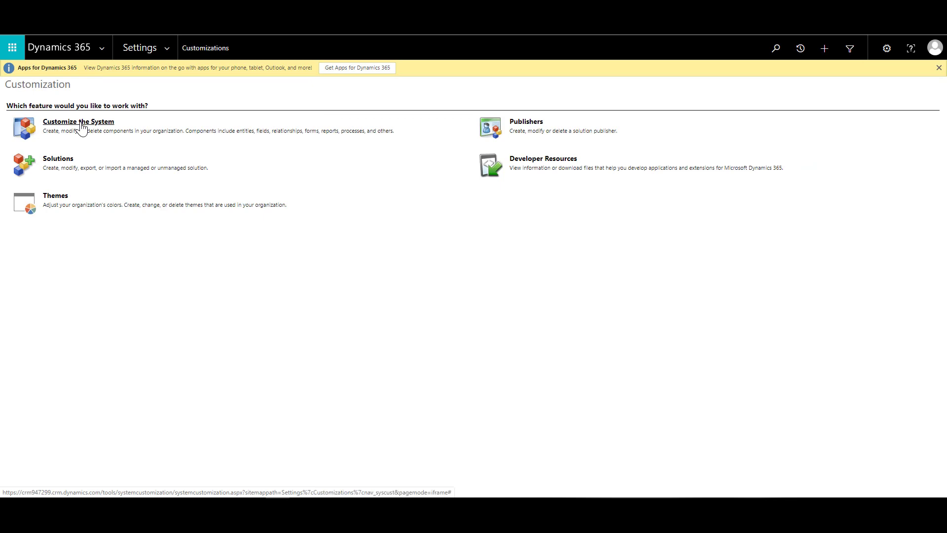
click(82, 127)
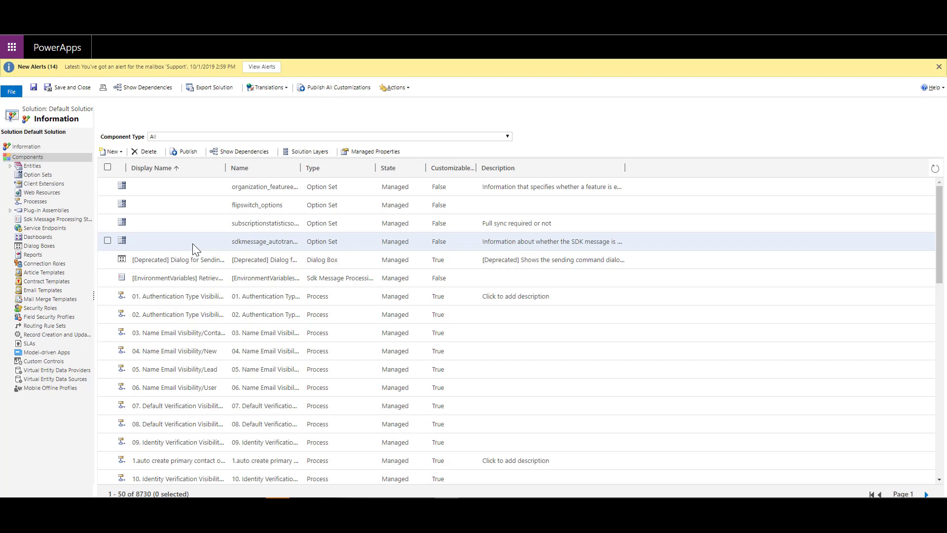
Step: Expand Entities and then Case, and show the Case entity's Fields list
click(10, 170)
scroll(20, 330, down, 7)
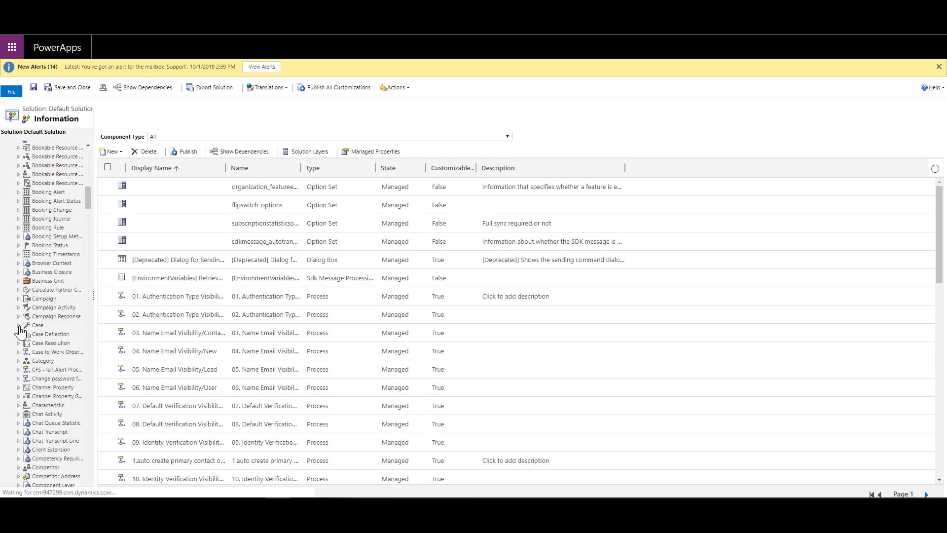
click(18, 326)
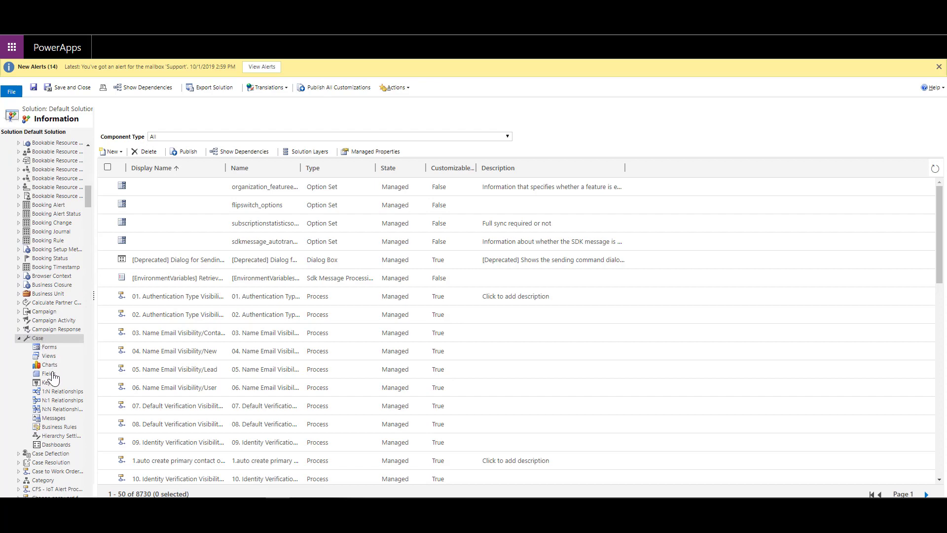
click(49, 374)
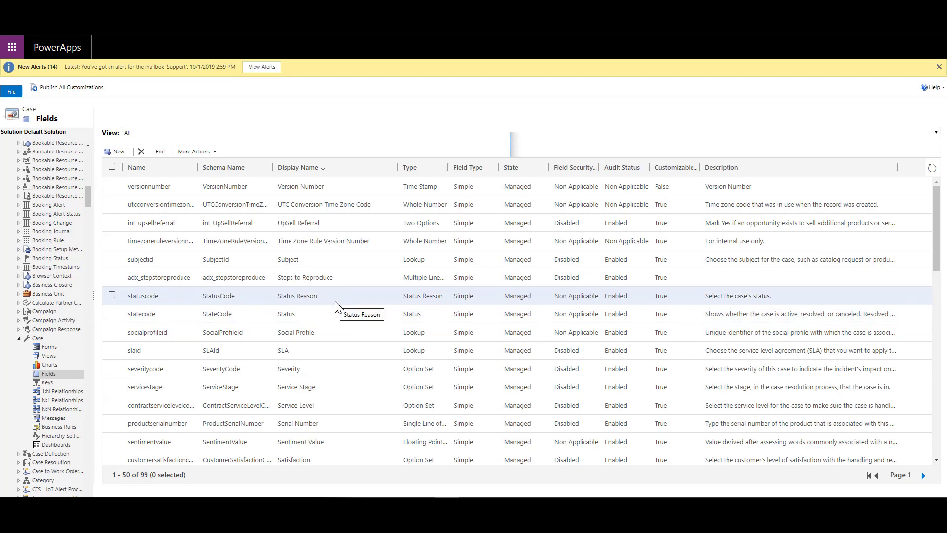
Step: Open the statuscode field and view its Resolved reasons, Problem Solved and Information Provided
double_click(335, 301)
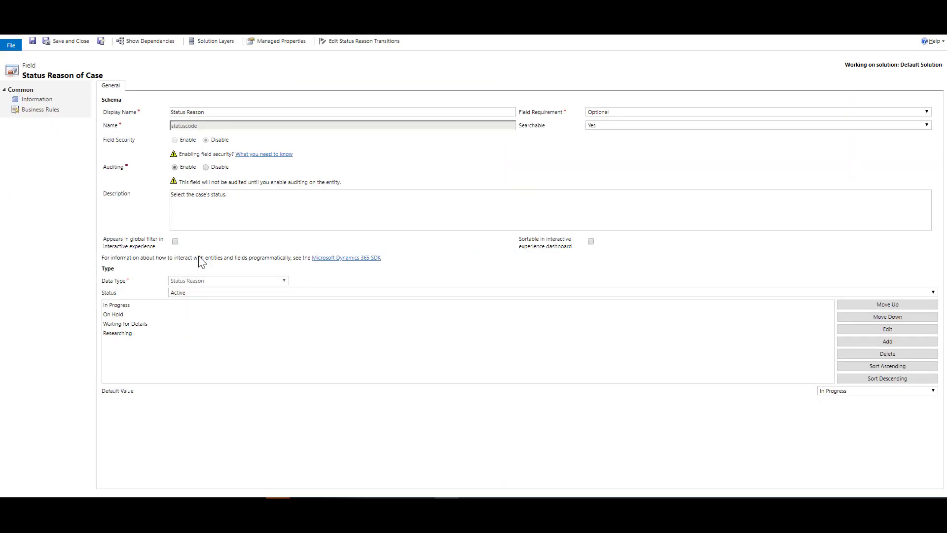
click(202, 296)
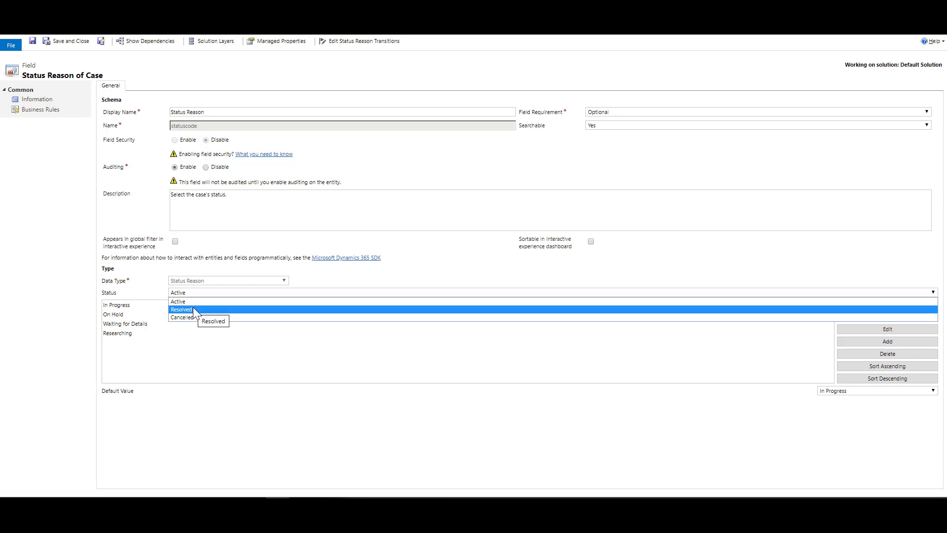
click(193, 310)
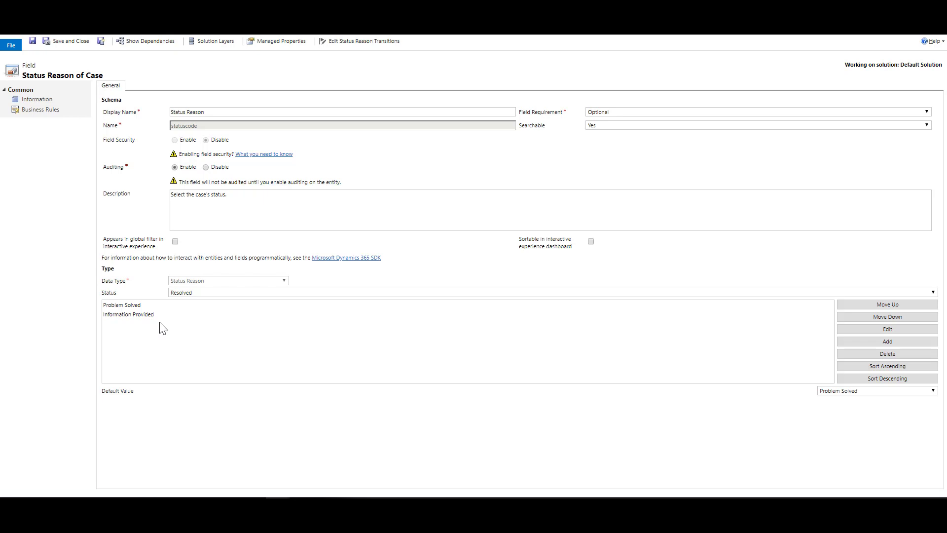
Step: Switch the Status dropdown back to Active to list In Progress, On Hold, Waiting for Details and Researching
click(190, 292)
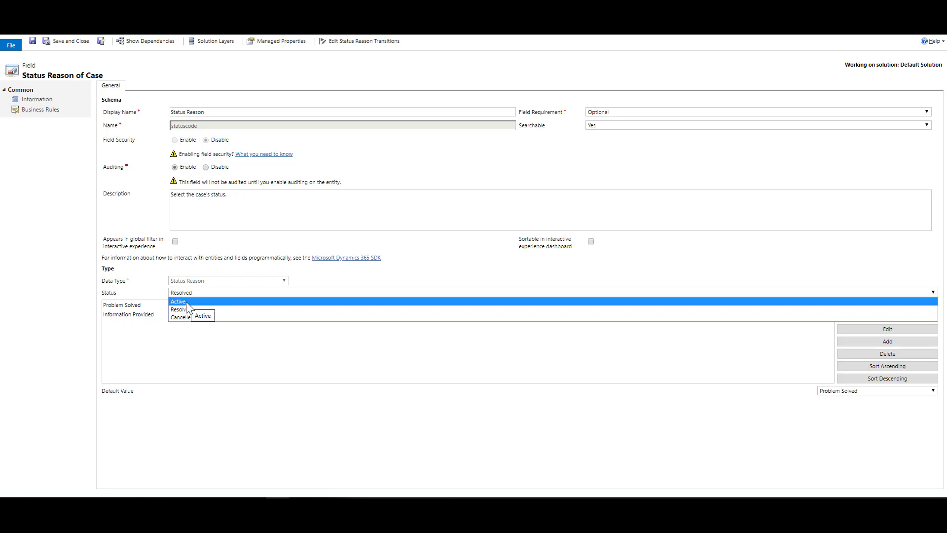
click(186, 305)
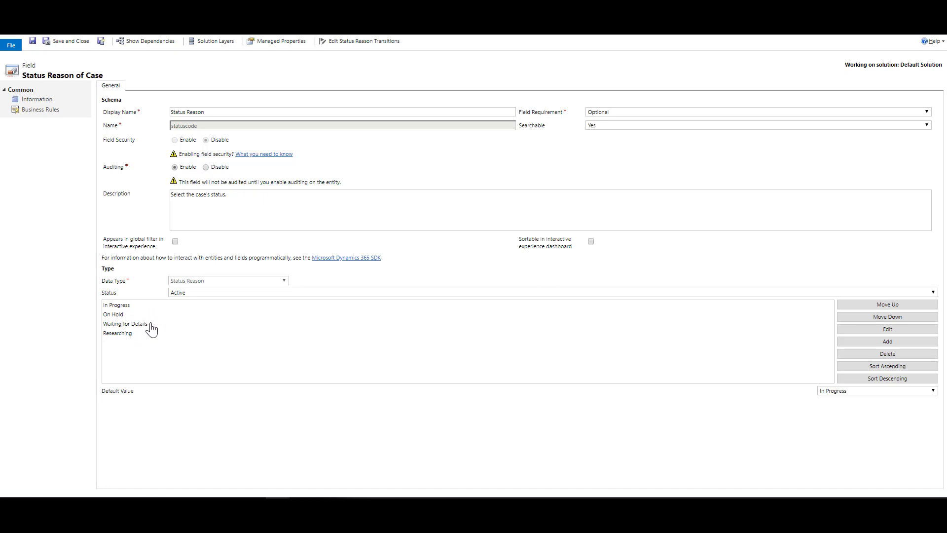
click(874, 342)
Step: Enable status reason transitions for Case and bring up the In Progress next-reason picker
click(366, 44)
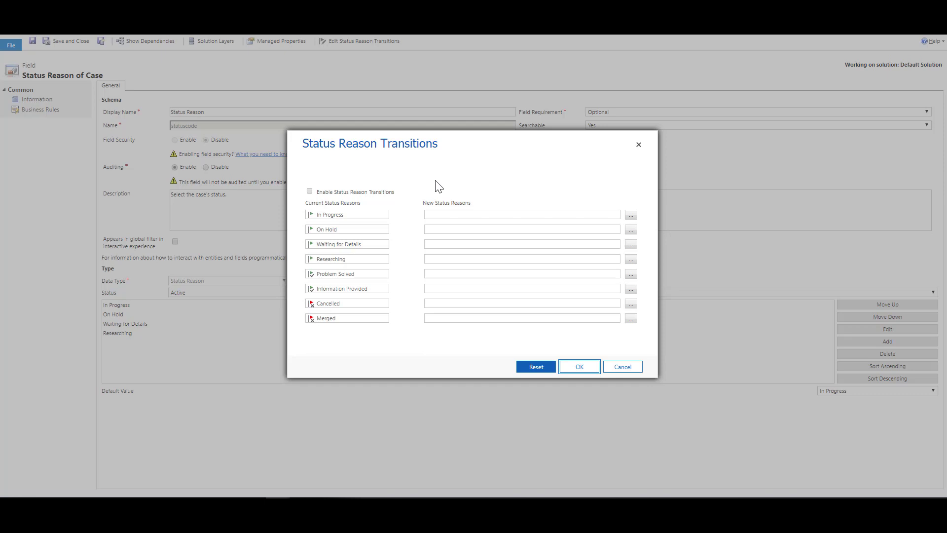
click(423, 181)
click(310, 192)
click(630, 215)
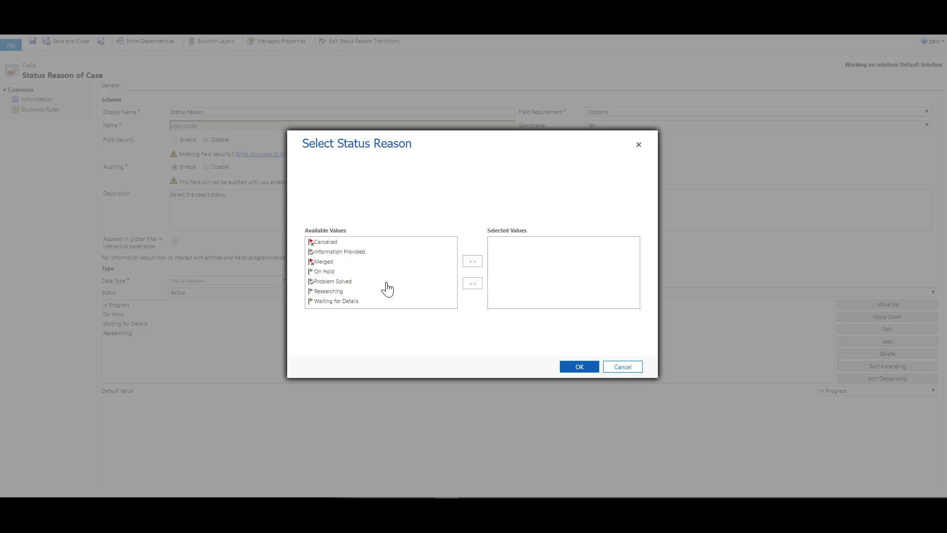
Step: Add On Hold, Waiting for Details, Researching, Problem Solved and Cancelled as In Progress's allowed next reasons
click(330, 273)
click(472, 261)
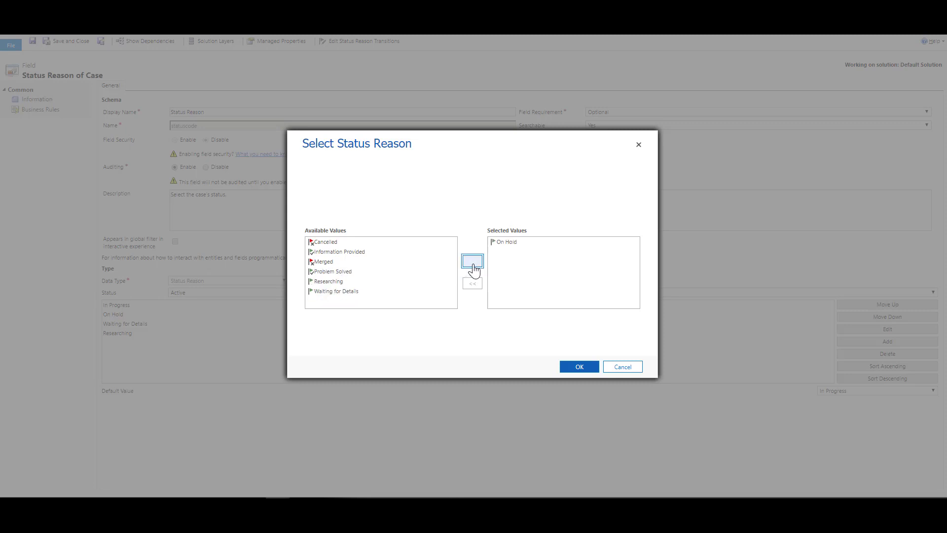
click(346, 291)
click(472, 262)
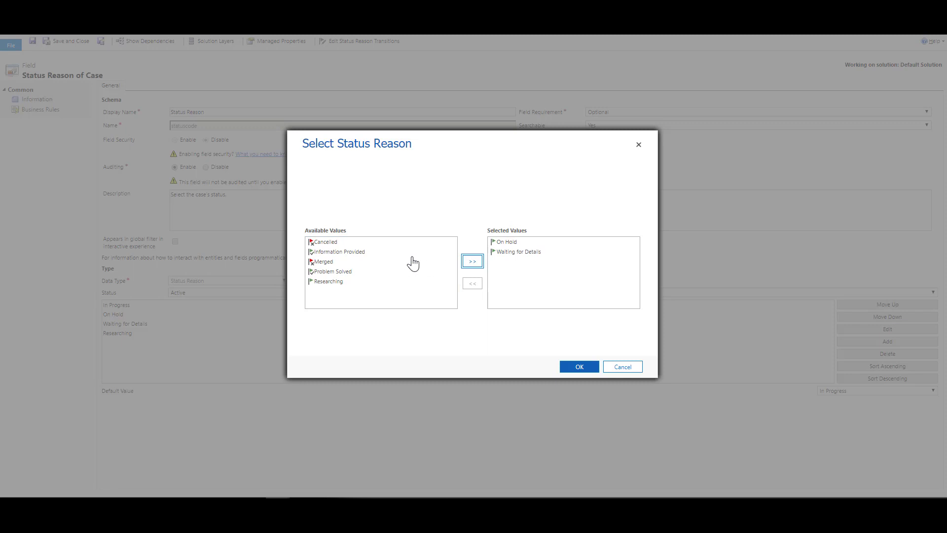
click(337, 283)
click(471, 261)
click(338, 273)
click(472, 261)
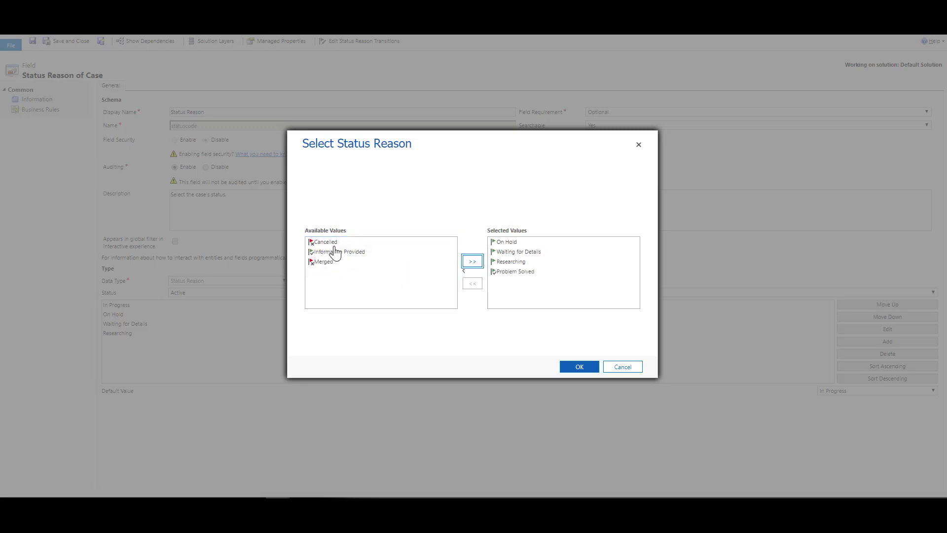
click(326, 242)
click(472, 261)
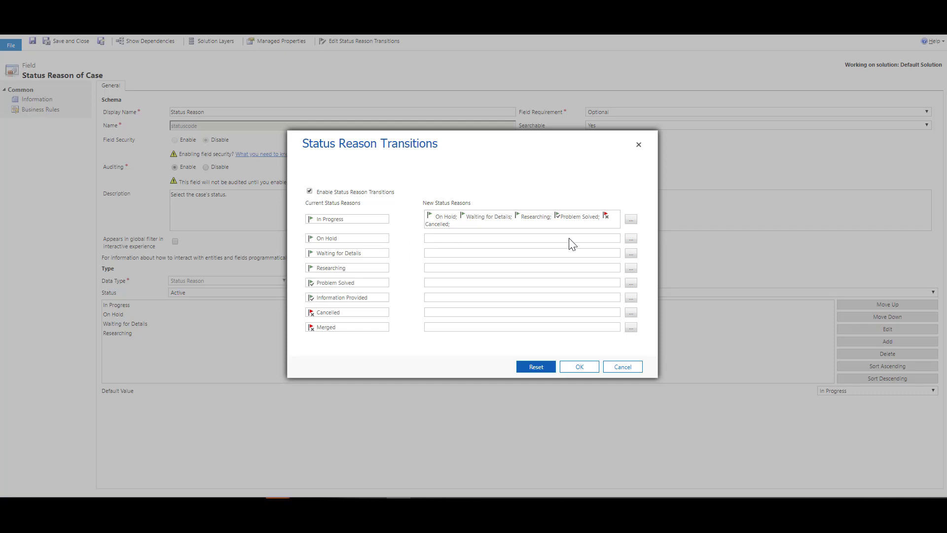
Step: In the On Hold row's picker, add In Progress, Cancelled and Problem Solved to Selected Values
click(631, 239)
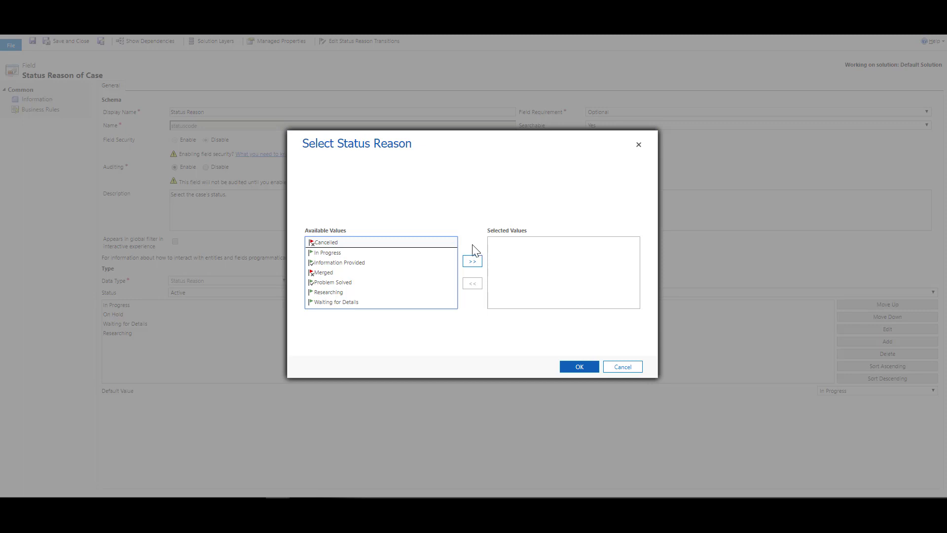
ctrl+click(340, 253)
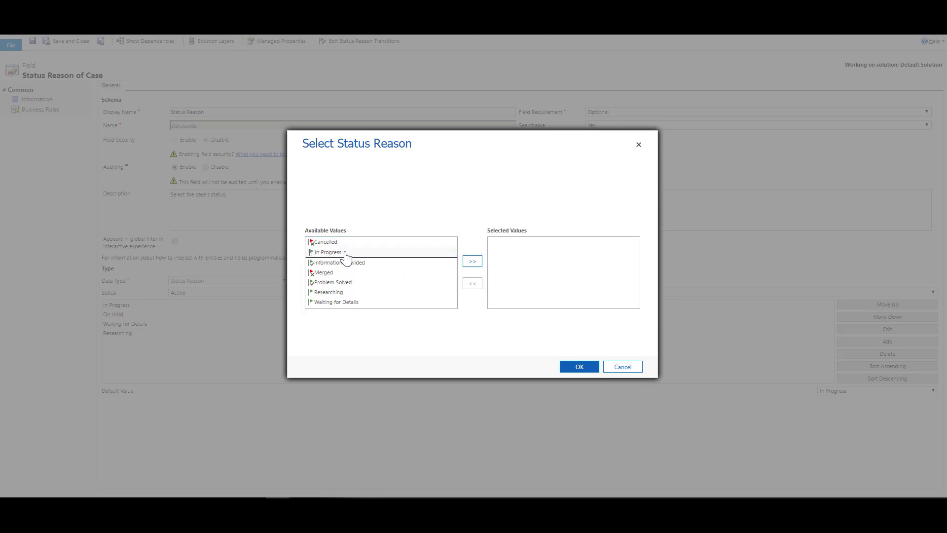
click(472, 262)
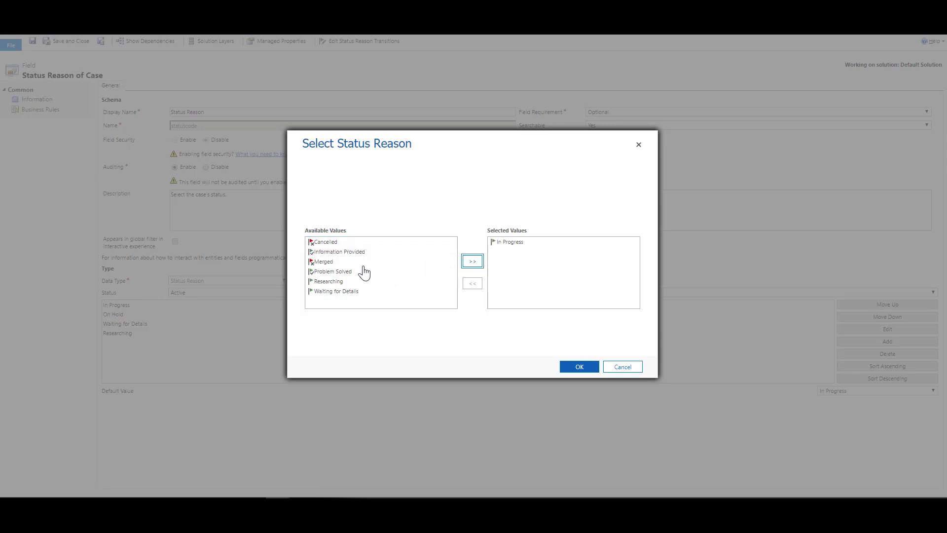
click(330, 243)
click(471, 262)
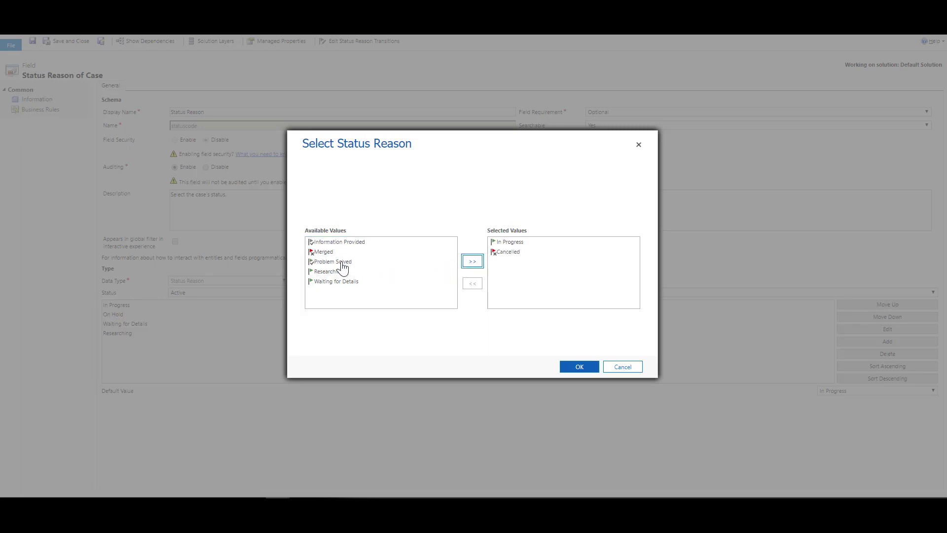
click(339, 262)
click(471, 262)
Step: Confirm the Select Status Reason dialog to save On Hold's allowed next reasons
click(579, 366)
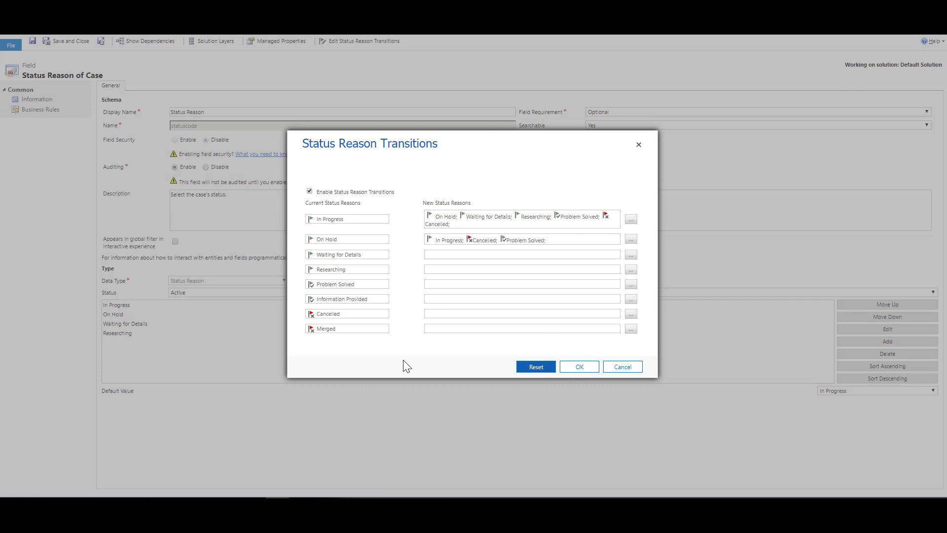